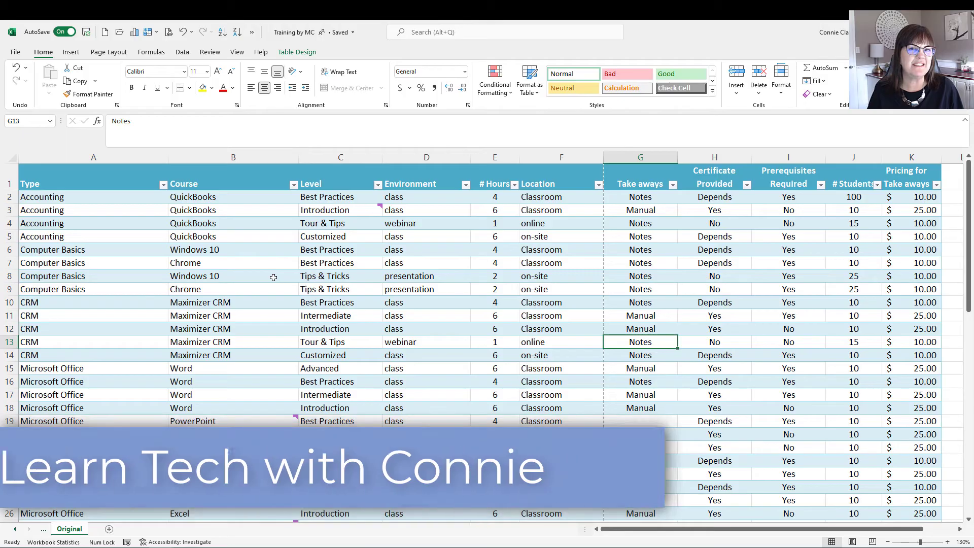
Open the File backstage for the Training by MC workbook
click(16, 52)
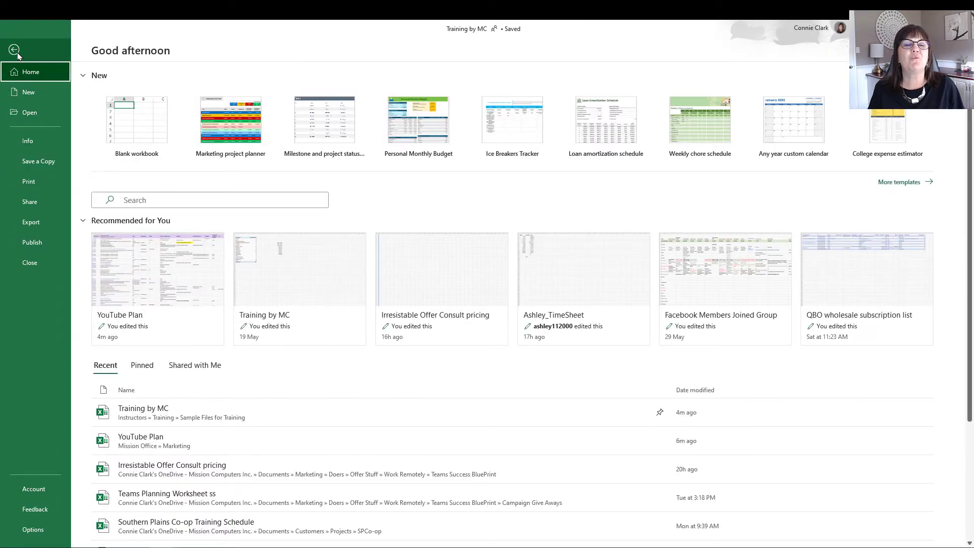
Show the print preview and page through to the last page, 4 of 4
click(28, 181)
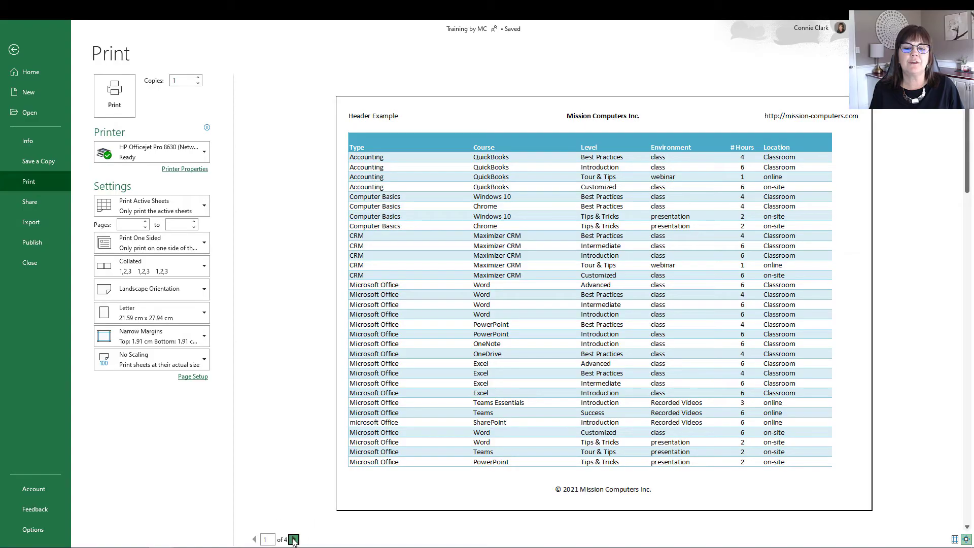
click(293, 539)
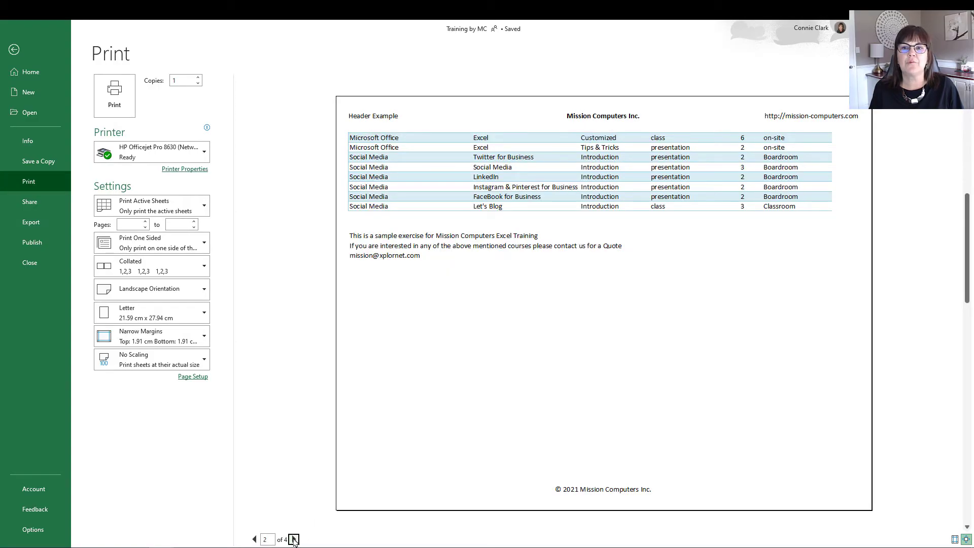
click(294, 539)
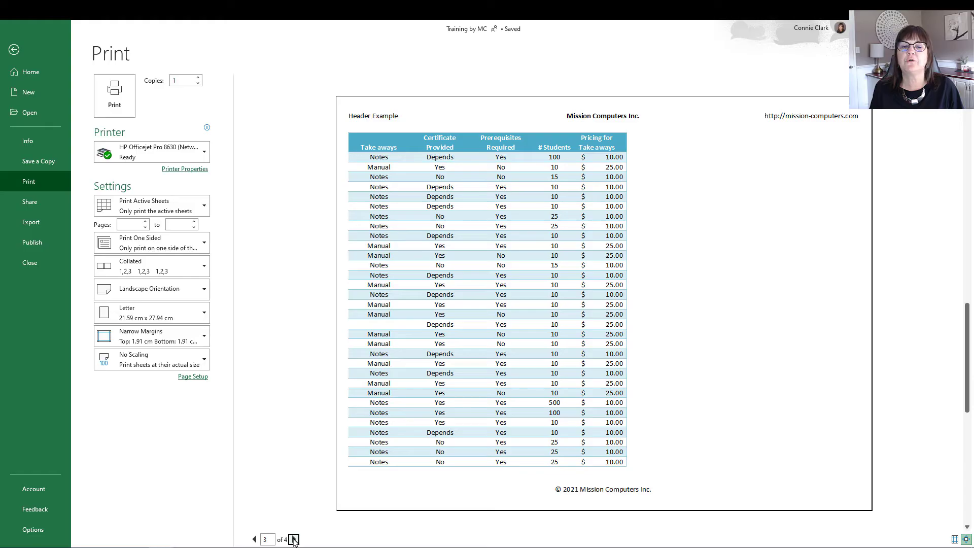
click(294, 540)
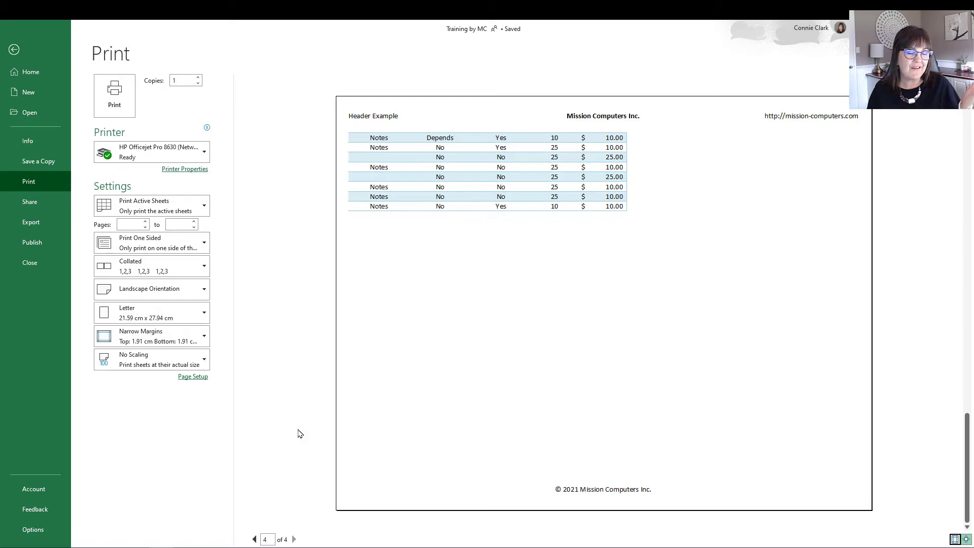
Return from Backstage to the worksheet and select cell C7
click(14, 49)
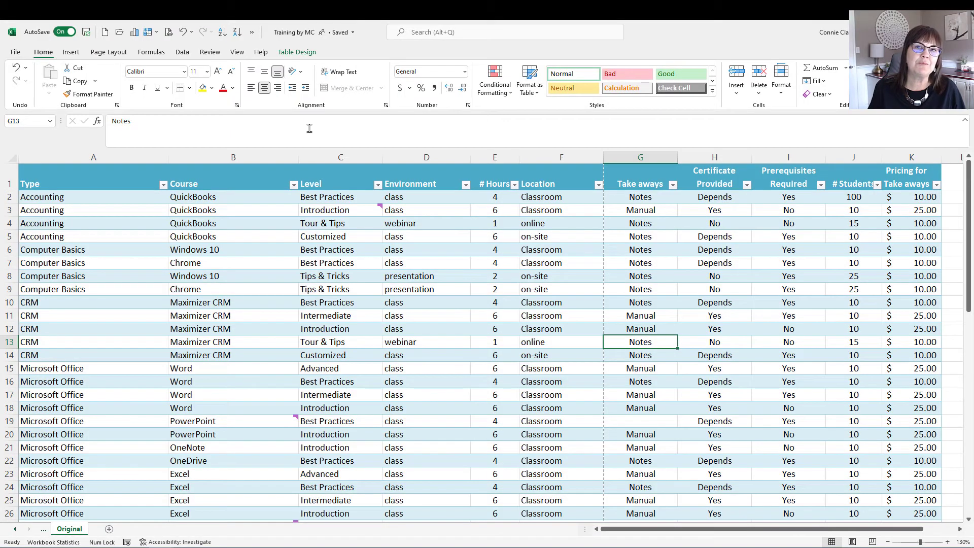
click(351, 260)
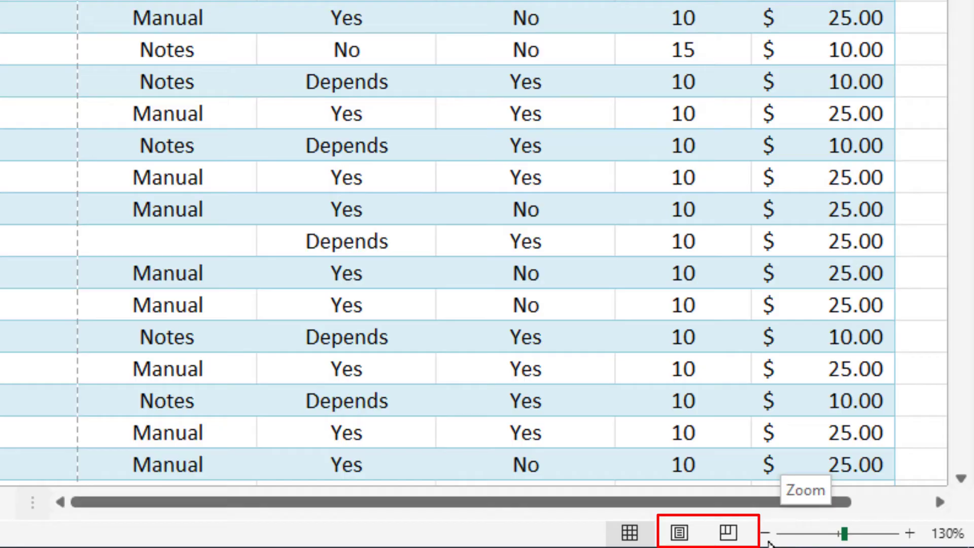
Switch the worksheet to Page Layout view
click(679, 532)
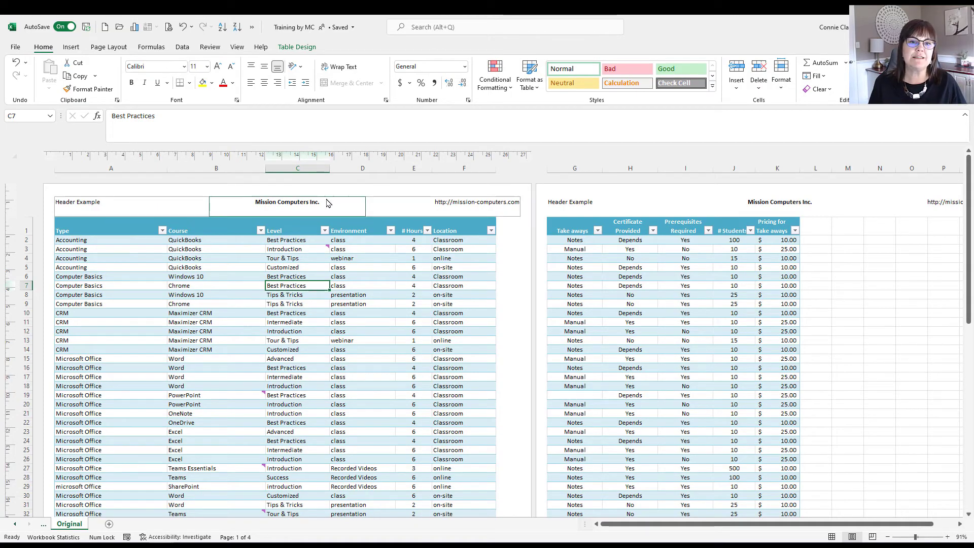
Overwrite the left header's 'Header Example' text with the author's full name
click(278, 205)
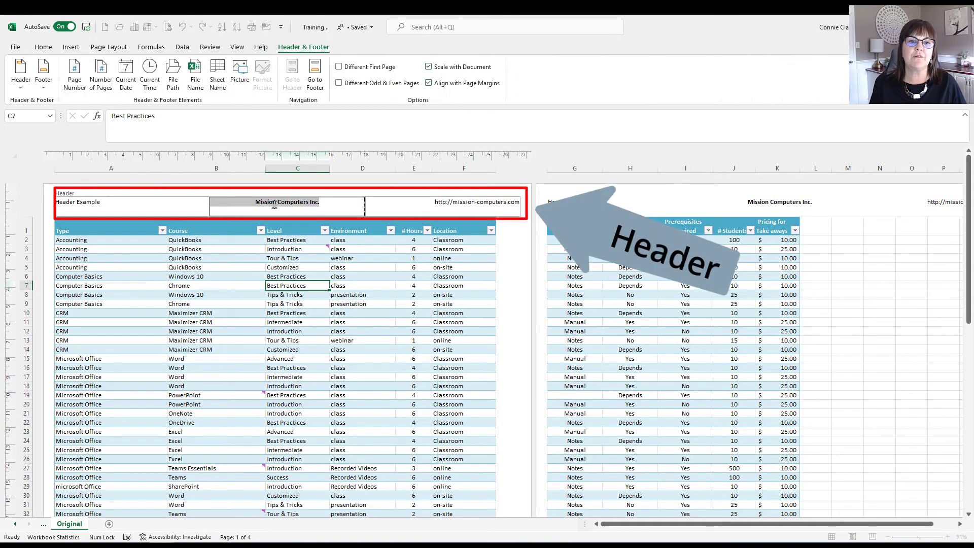
click(107, 203)
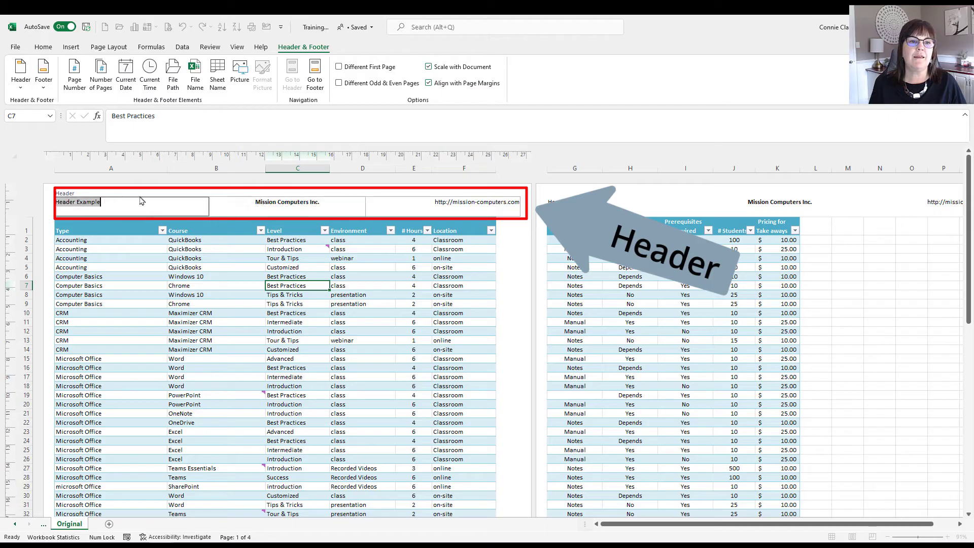
text(Connie Clark)
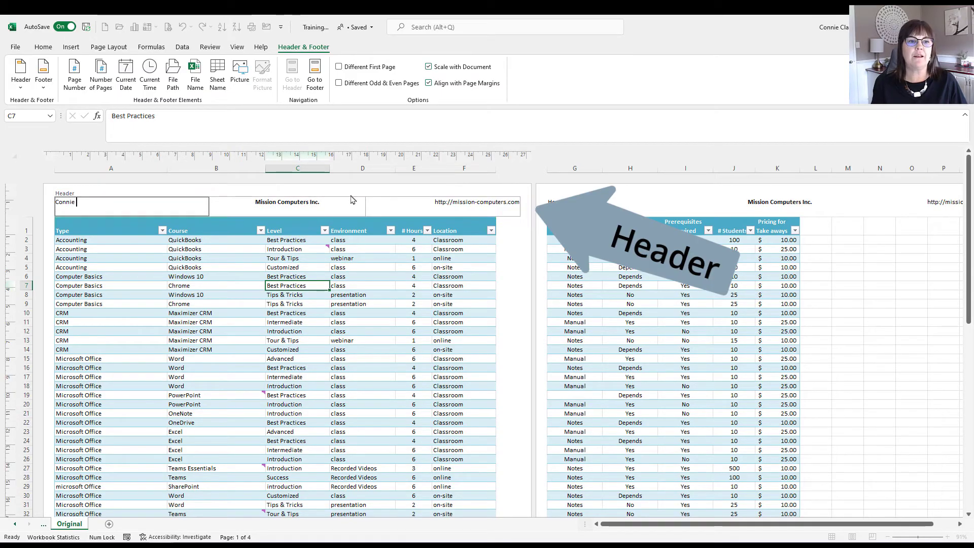
click(362, 260)
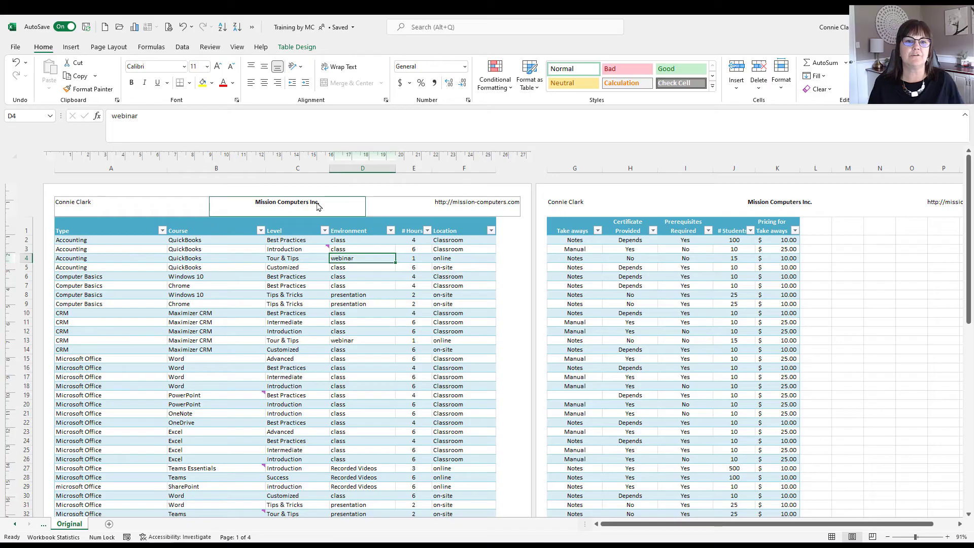
Delete the web address from the right header section, leaving it empty for editing
click(434, 205)
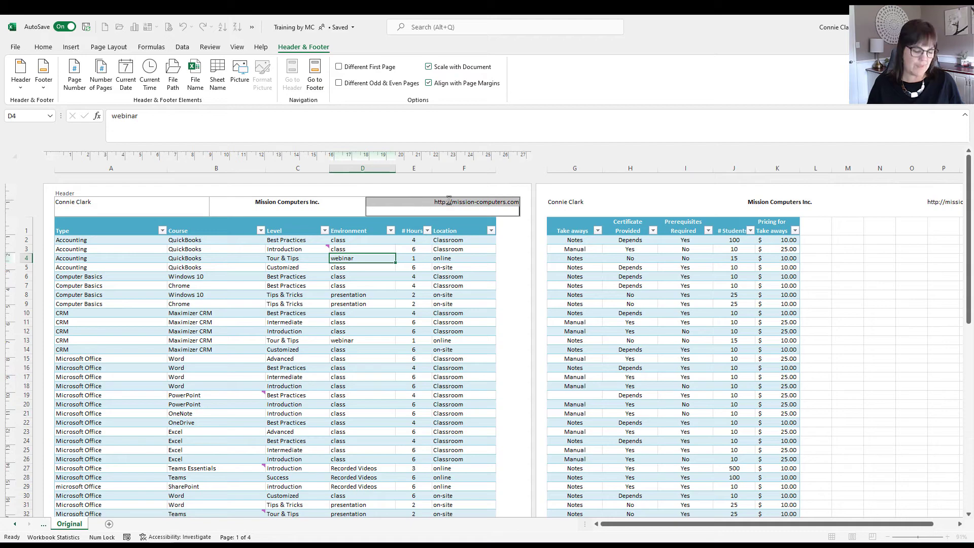
key(Delete)
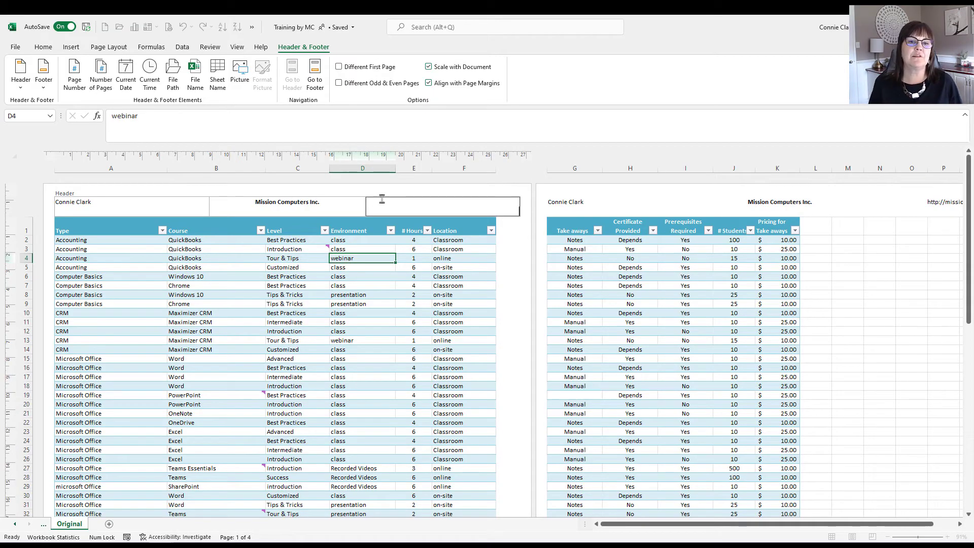
click(303, 270)
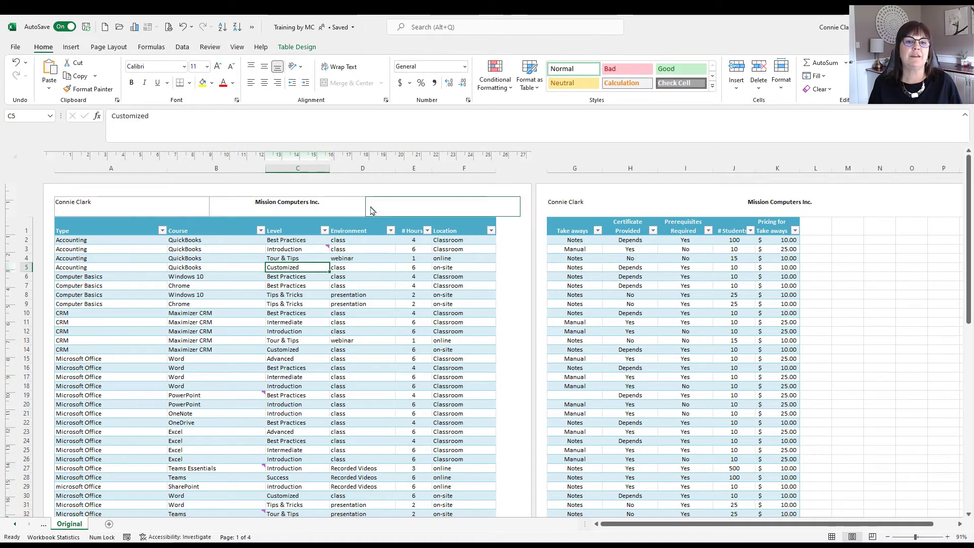
click(389, 203)
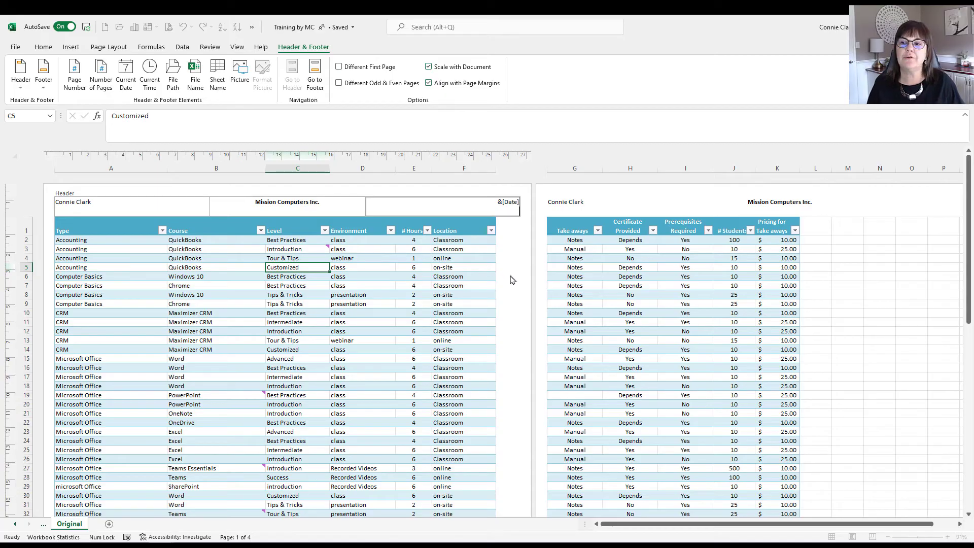
Exit header editing so the right header displays the date 09-06-2022
click(350, 266)
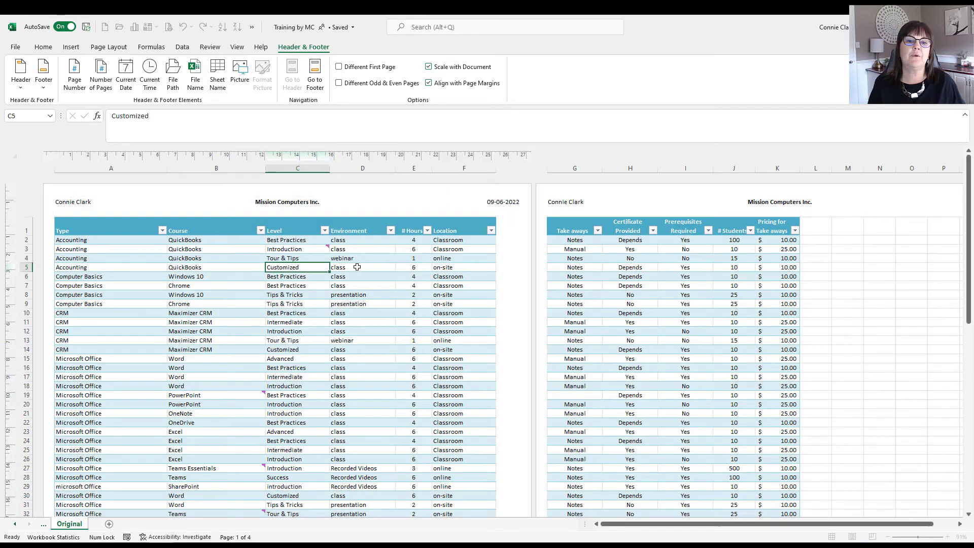
Check the copyright footer, then reopen the centre header with the Header & Footer tools
scroll(387, 291, down, 4)
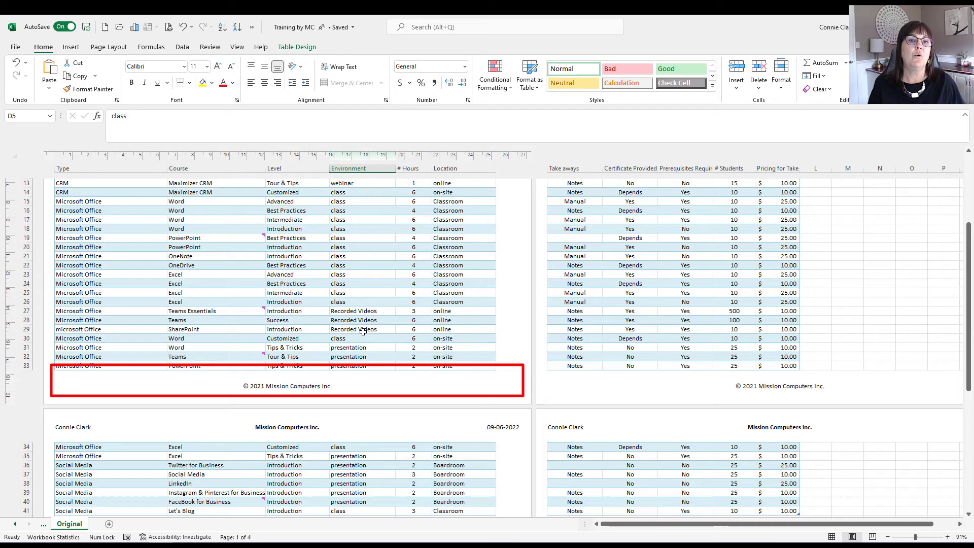
scroll(404, 311, up, 4)
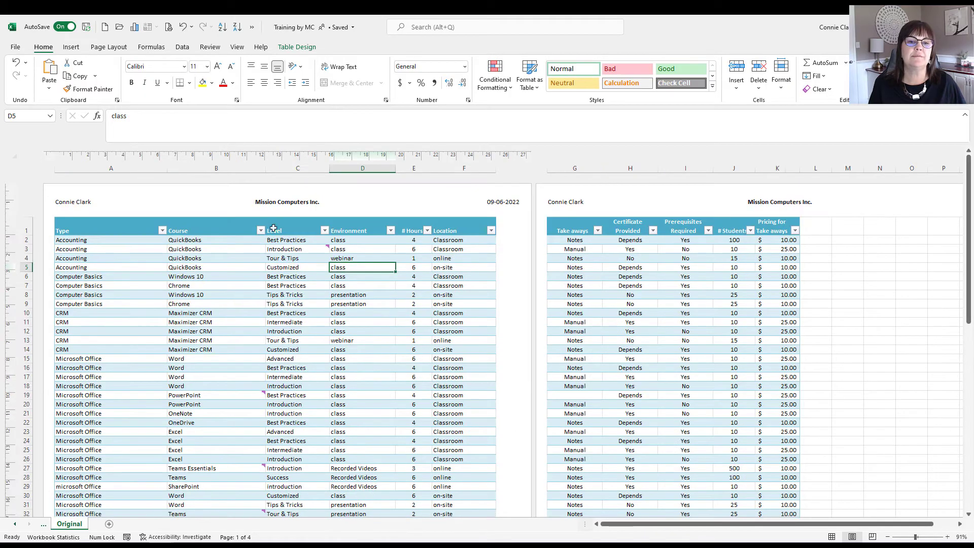
click(318, 205)
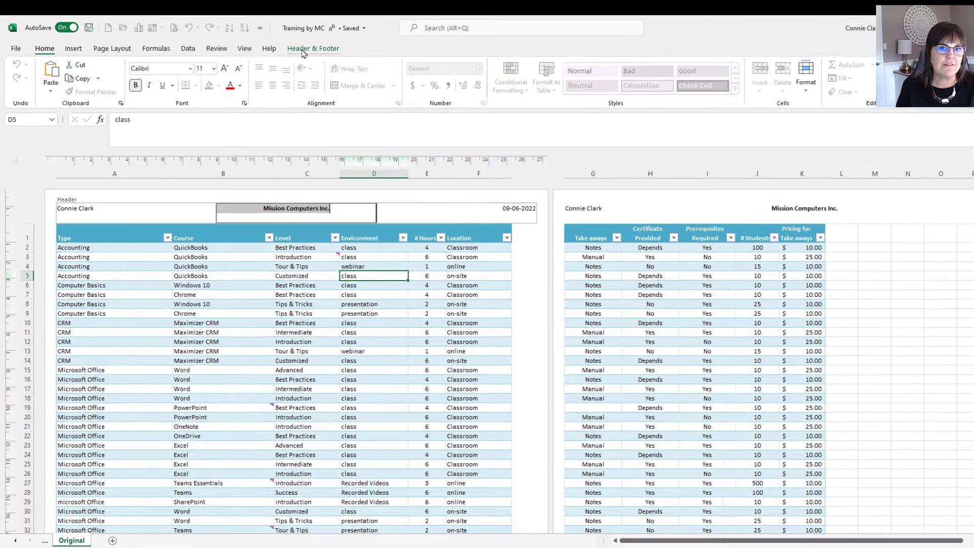
click(294, 50)
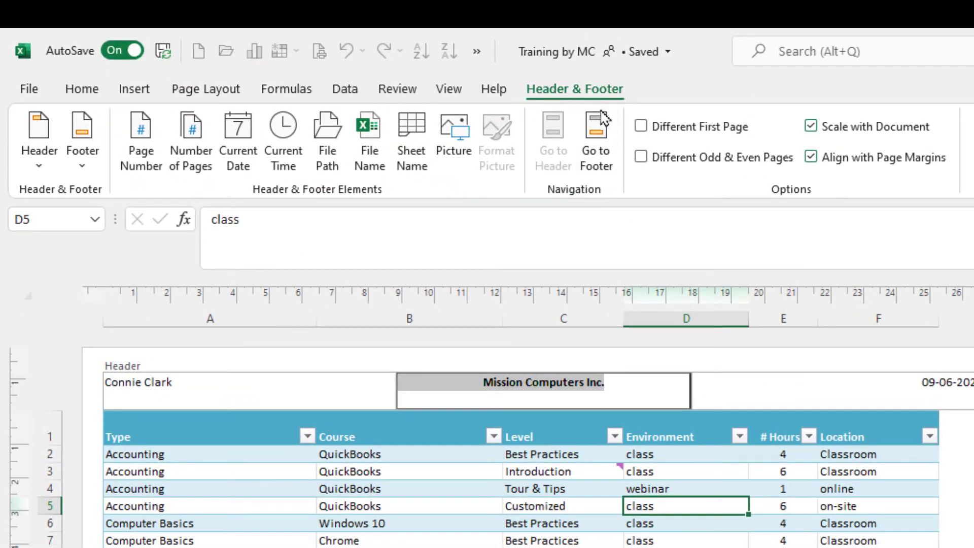
Change the footer's copyright year from 2021 to 2022
click(603, 166)
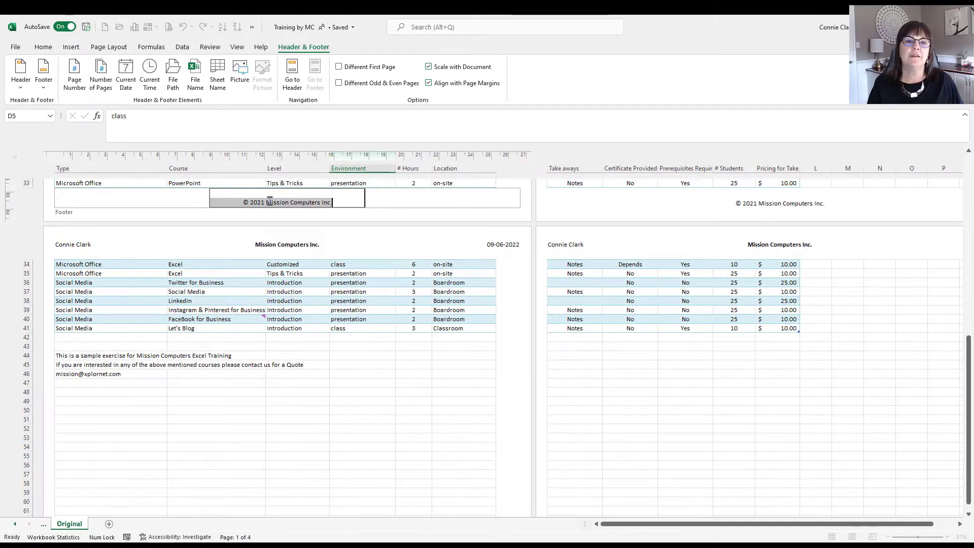
key(Left)
key(Right)
key(Right)
key(Right)
key(Right)
key(Right)
key(Delete)
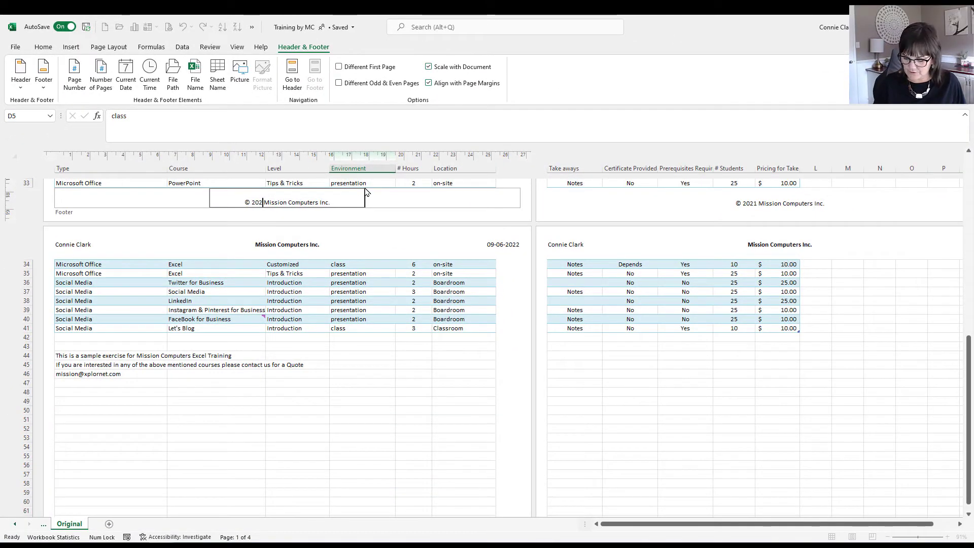
text(2)
Fill the right footer section with '&[Page] of &[Pages]'
click(444, 200)
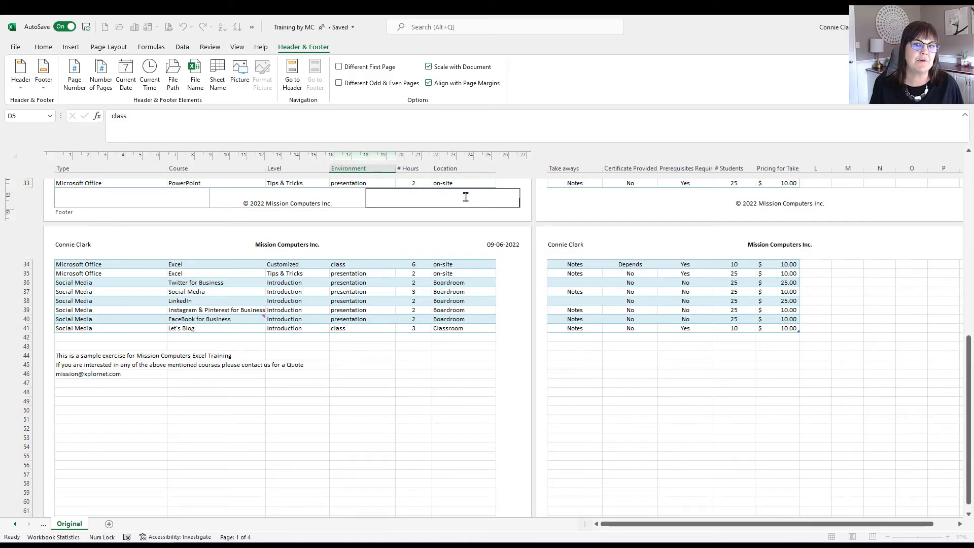
click(71, 78)
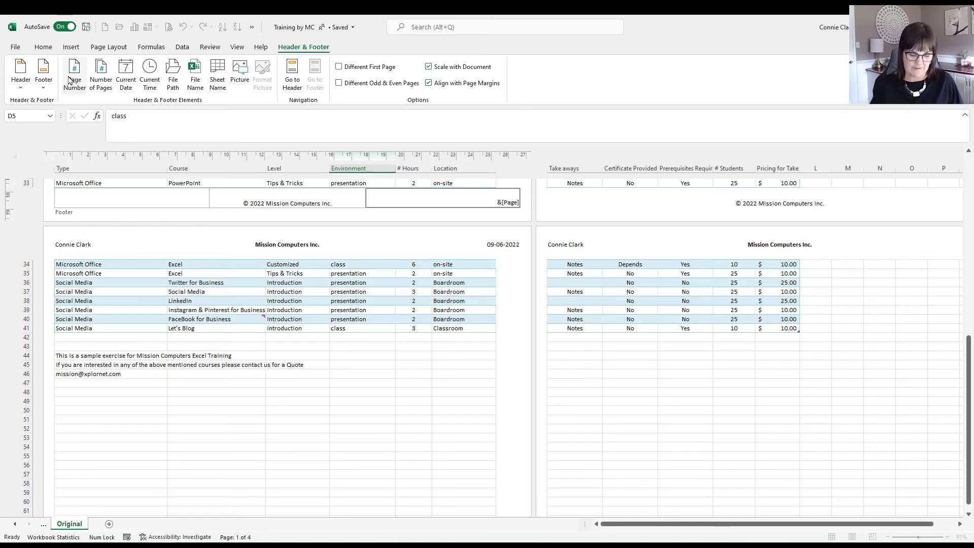
text(of)
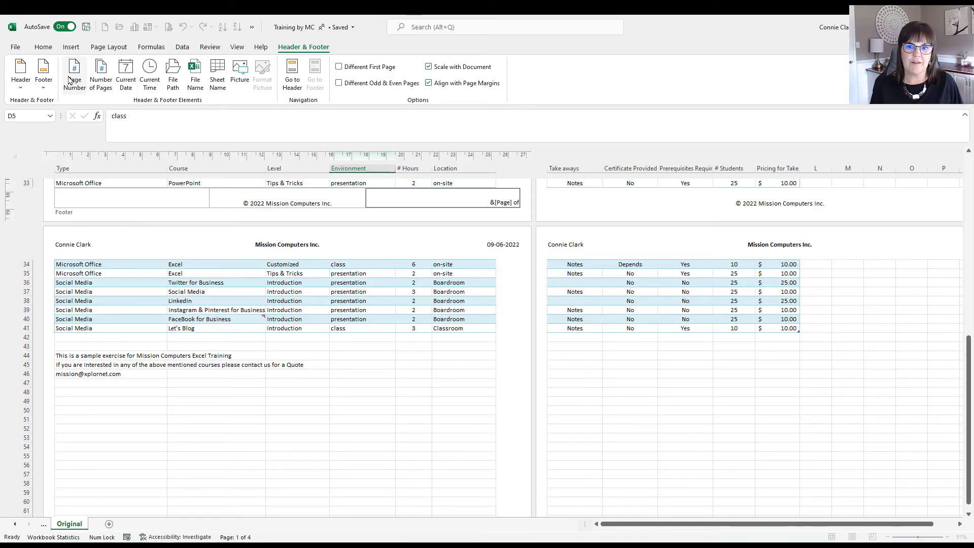
click(102, 71)
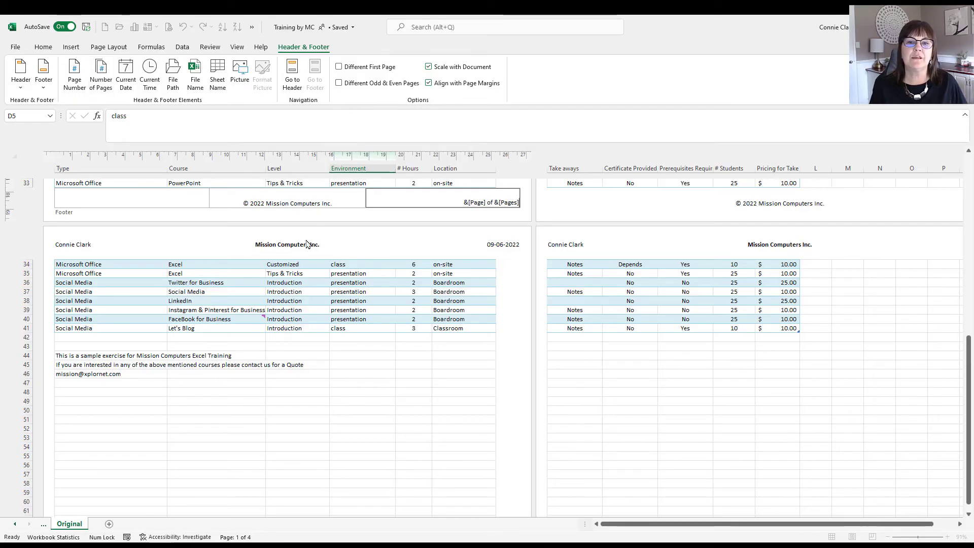
Exit footer editing and return to a cell at the top of page 1
click(288, 284)
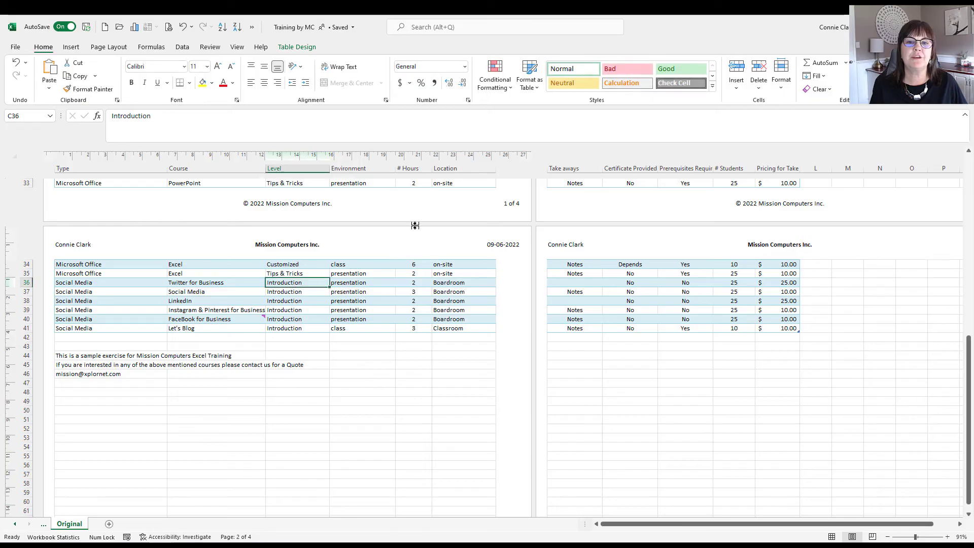
scroll(416, 228, up, 4)
click(324, 239)
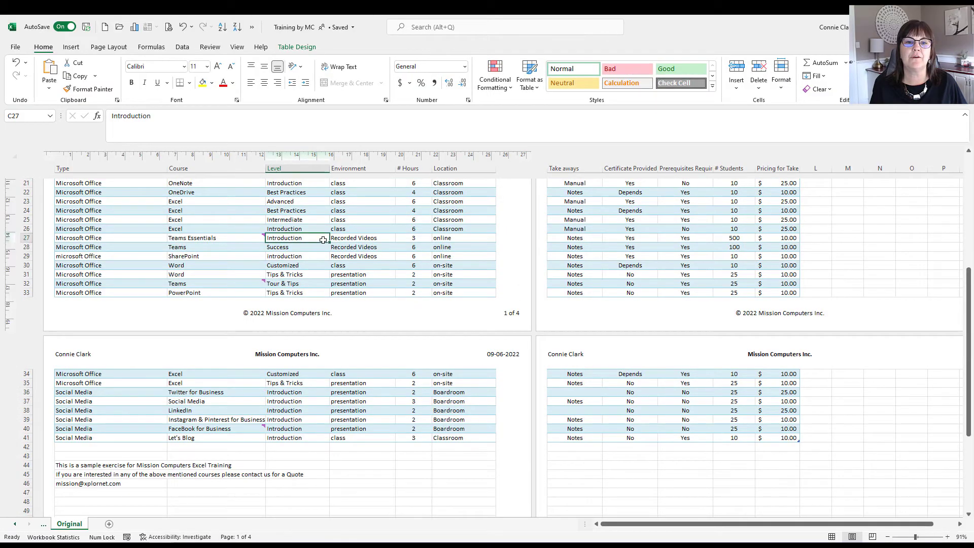
scroll(374, 219, up, 8)
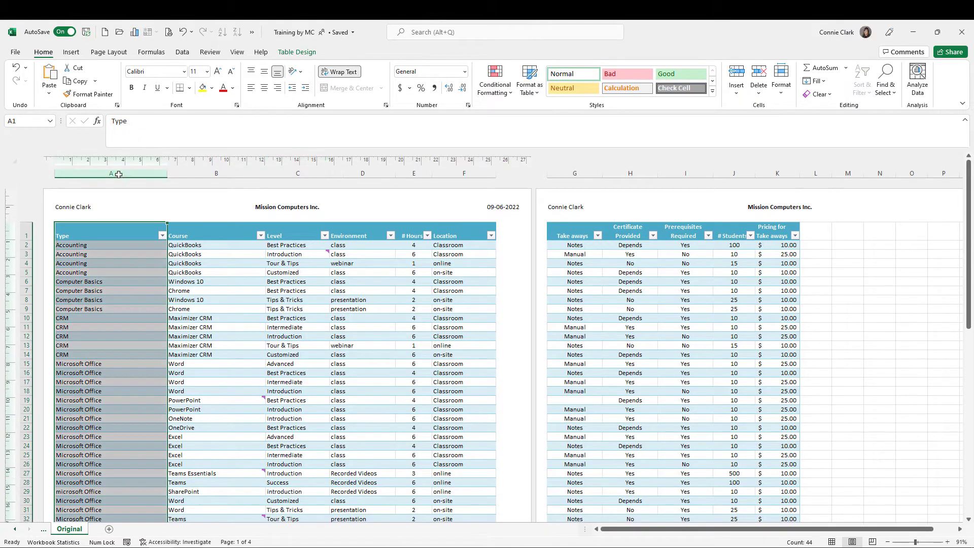
Autofit column A, narrow columns B, D, F and G, then select the Prerequisites Required heading in I1
double_click(167, 168)
drag(168, 175, 160, 175)
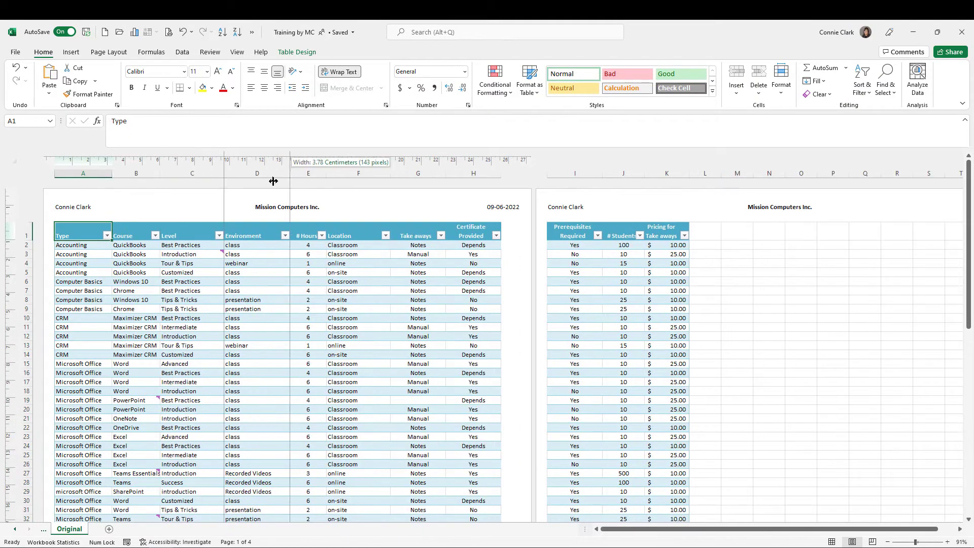
drag(291, 174, 281, 173)
click(253, 282)
click(338, 293)
drag(382, 174, 404, 174)
click(485, 231)
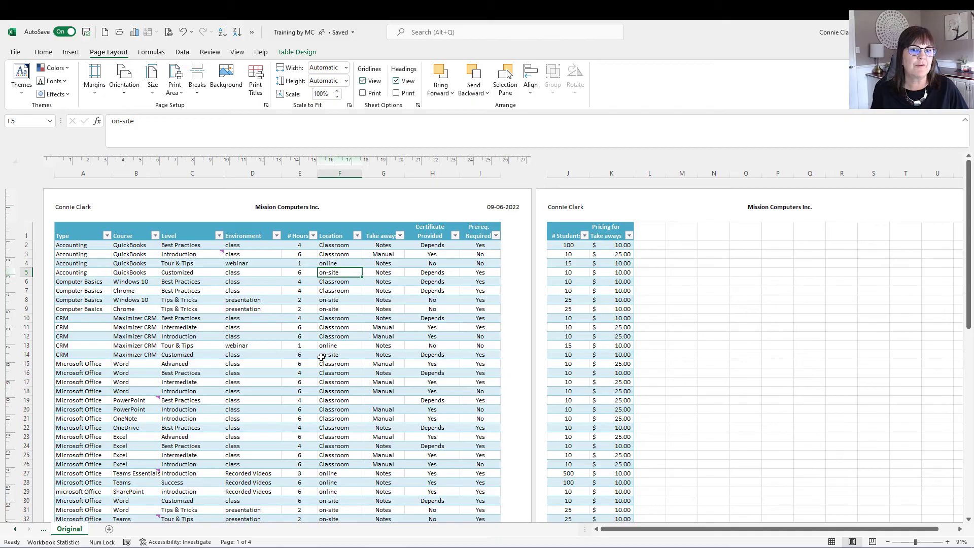
Apply the Narrow margins preset from Page Layout, then go back to Home and the table
mouse_move(130, 220)
mouse_down()
mouse_move(112, 87)
mouse_move(157, 121)
mouse_up()
mouse_move(108, 35)
mouse_down()
mouse_move(74, 61)
mouse_move(144, 44)
mouse_up()
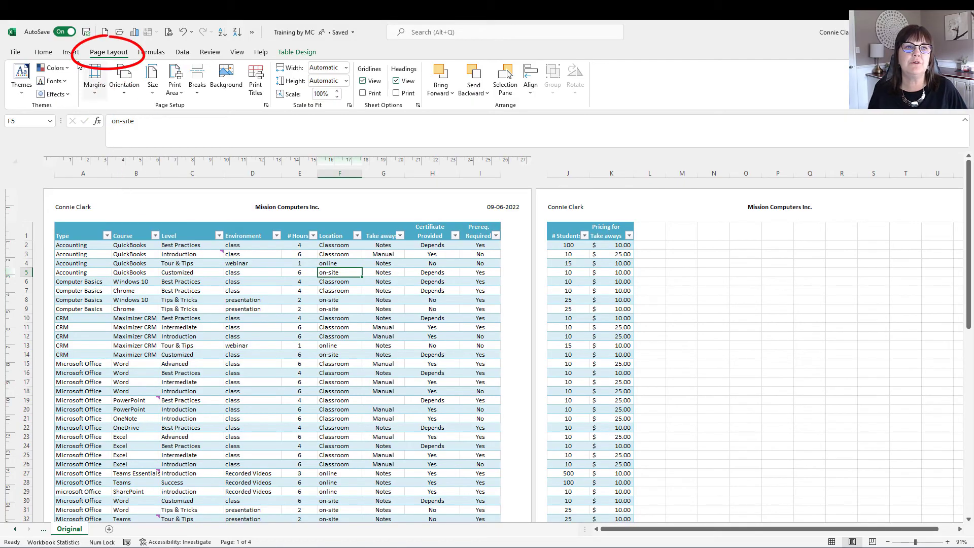
click(97, 95)
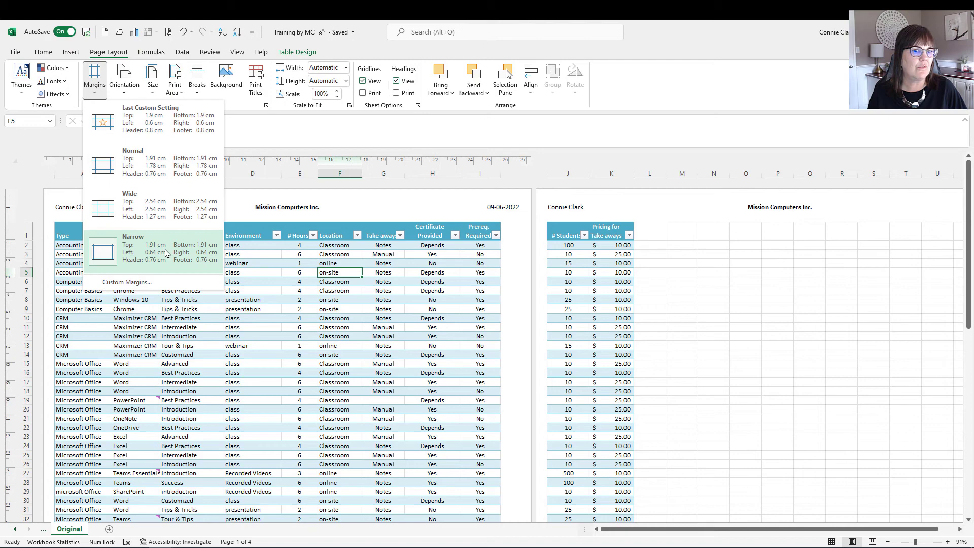
click(181, 253)
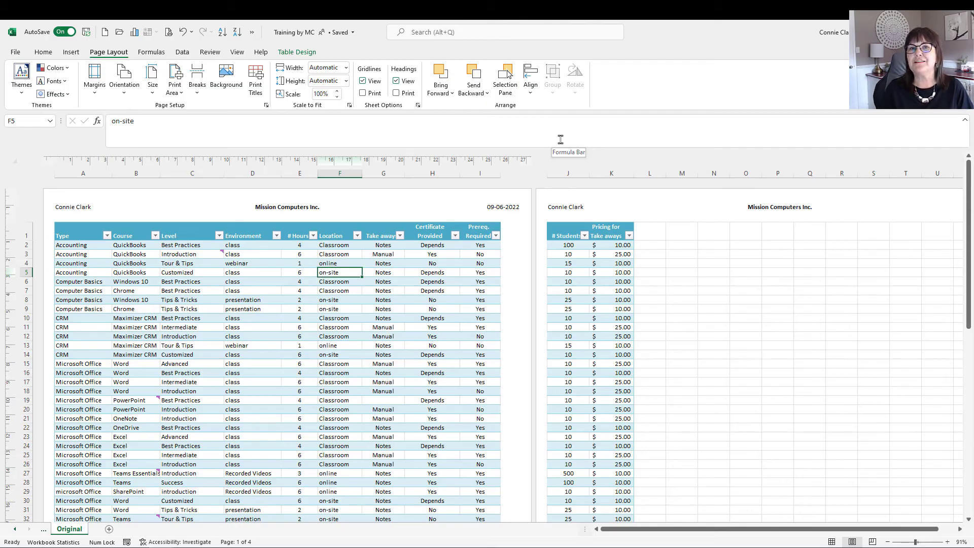
click(43, 52)
click(252, 300)
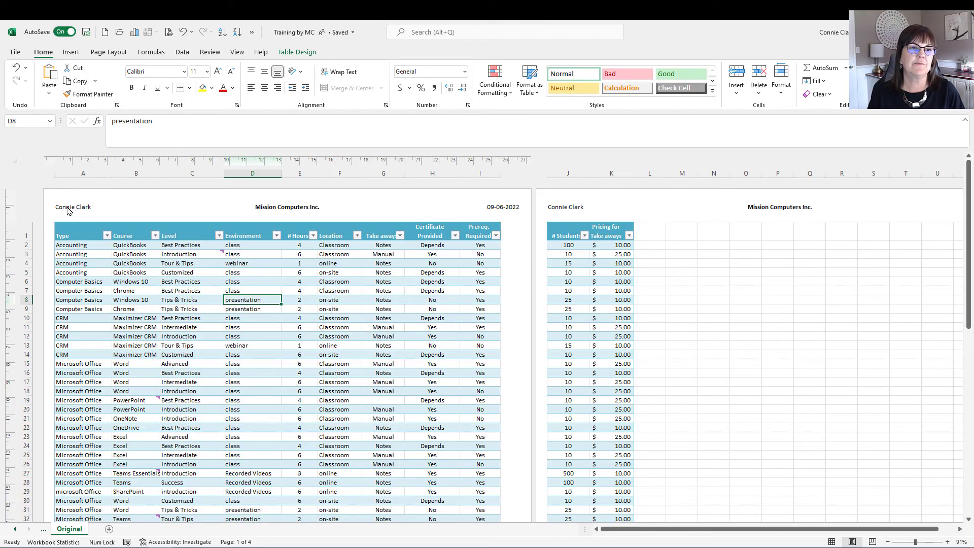
Select the whole table, set its font size to 10, then deselect it
click(115, 275)
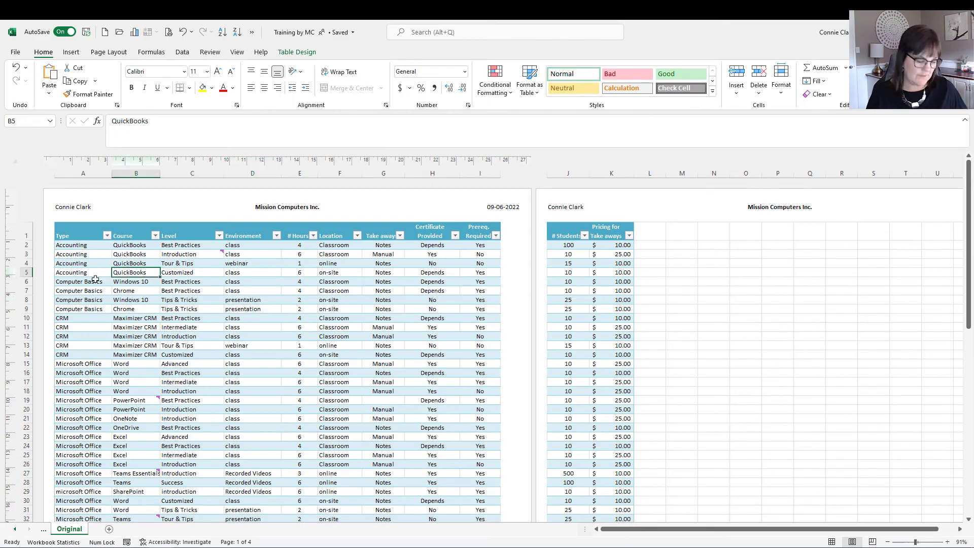
key(ctrl+a)
key(ctrl+q)
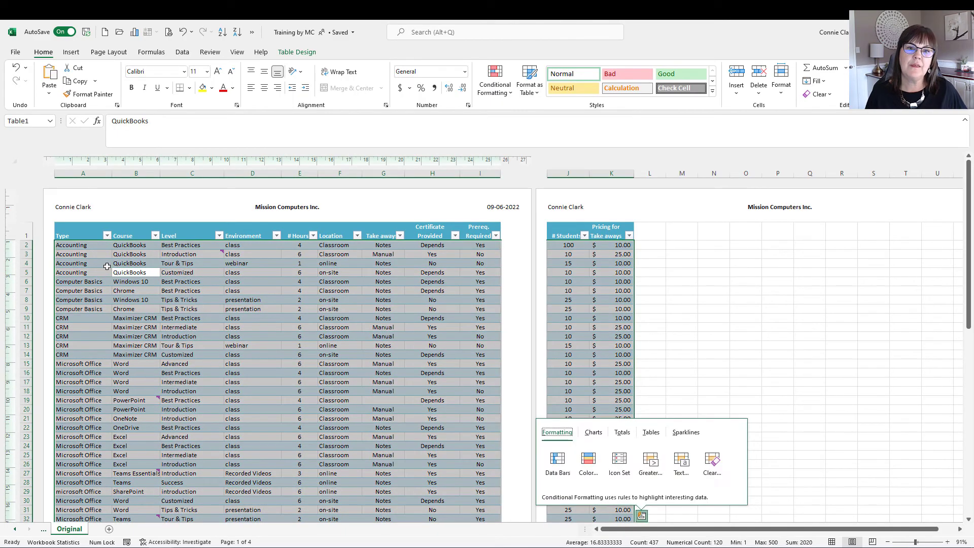
click(207, 74)
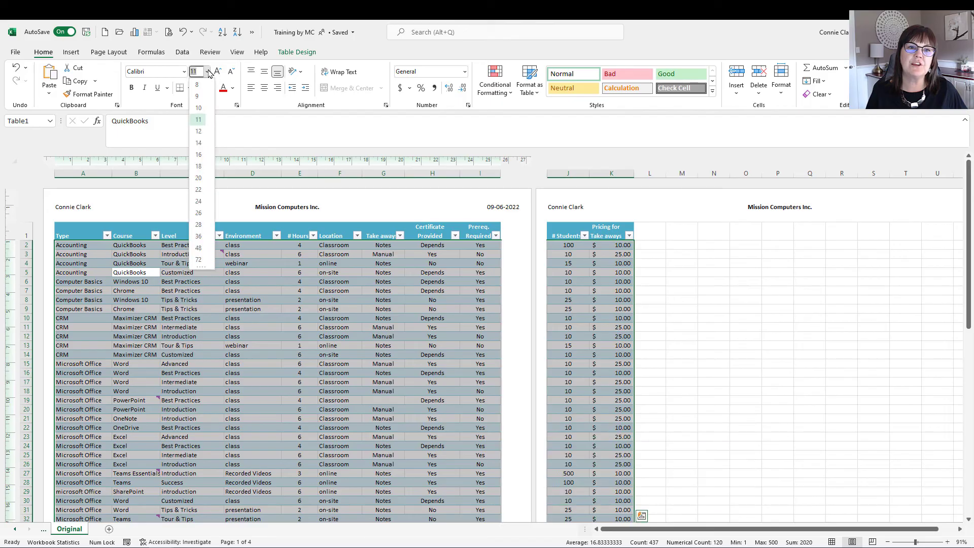
click(199, 109)
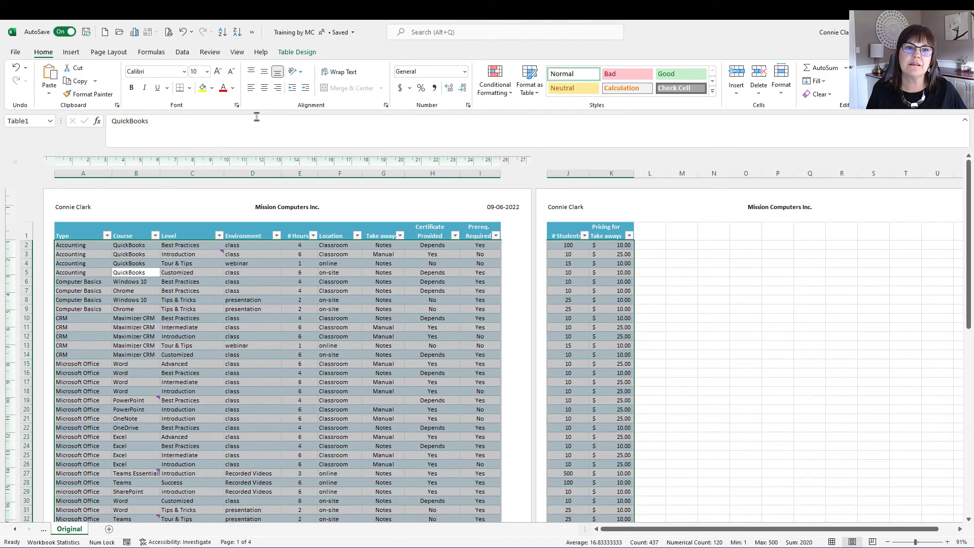
click(391, 293)
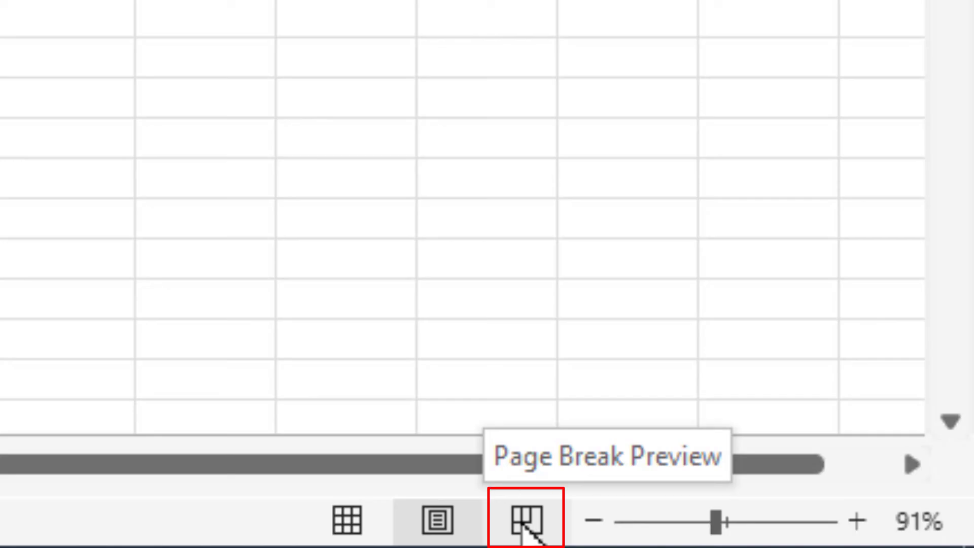
Switch the sheet to Page Break Preview from the status bar
click(522, 522)
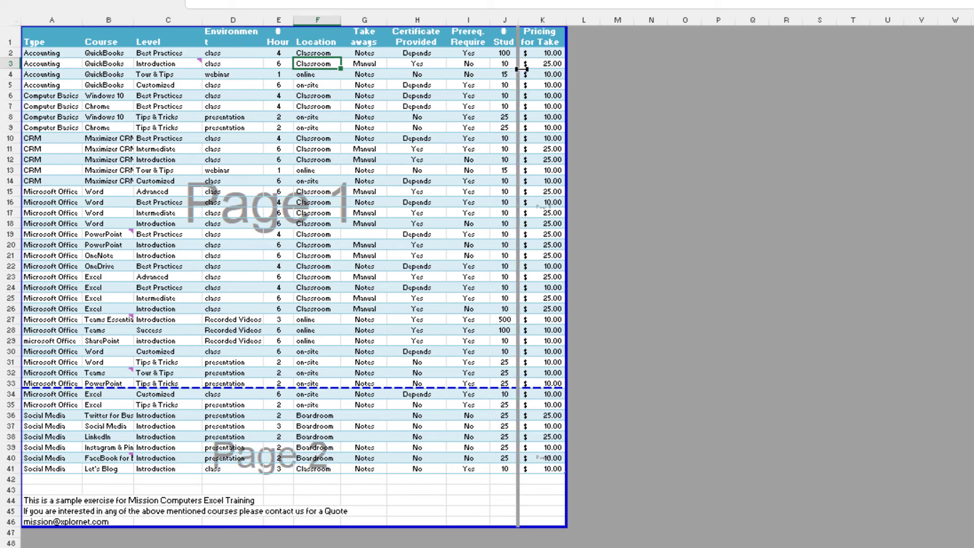
Drag the vertical page break past column K and the horizontal break below row 46
drag(522, 68, 573, 66)
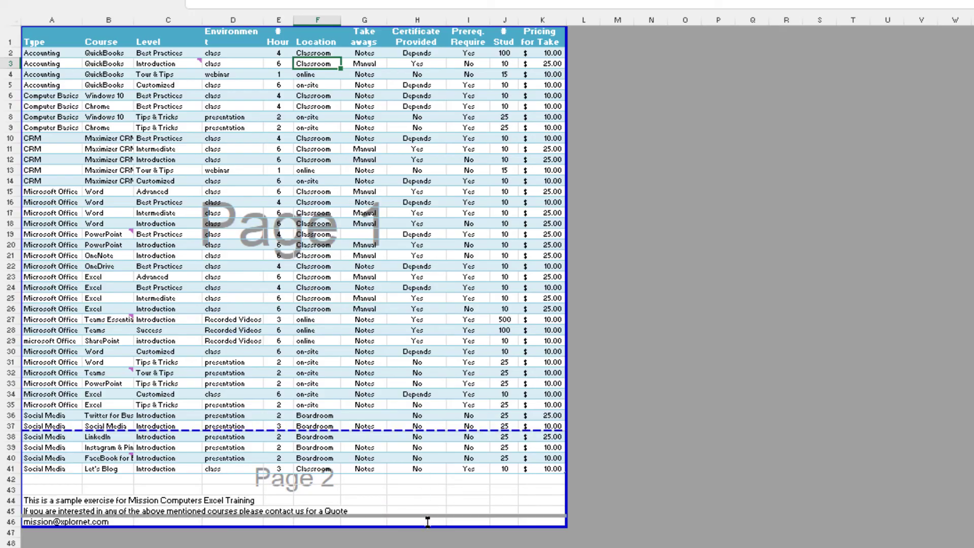
drag(426, 533, 430, 531)
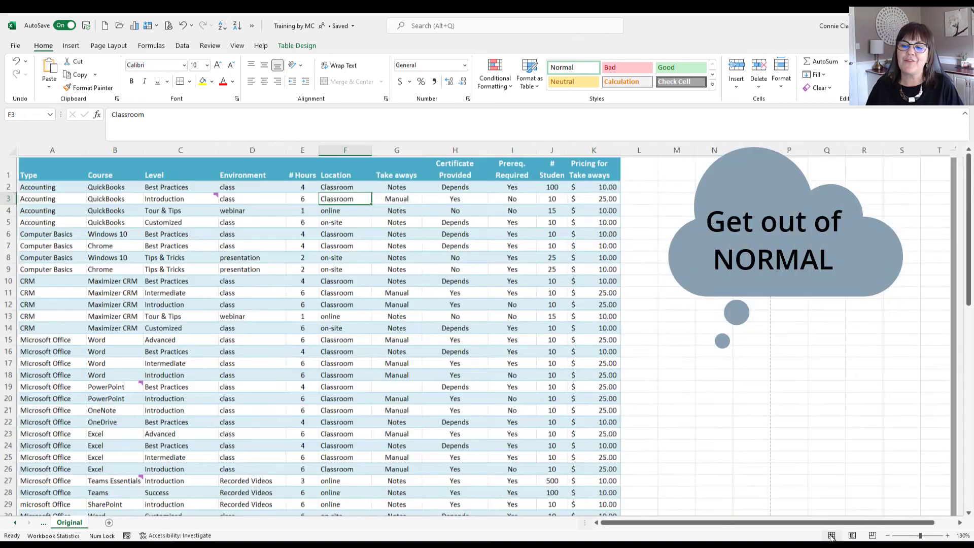
click(832, 535)
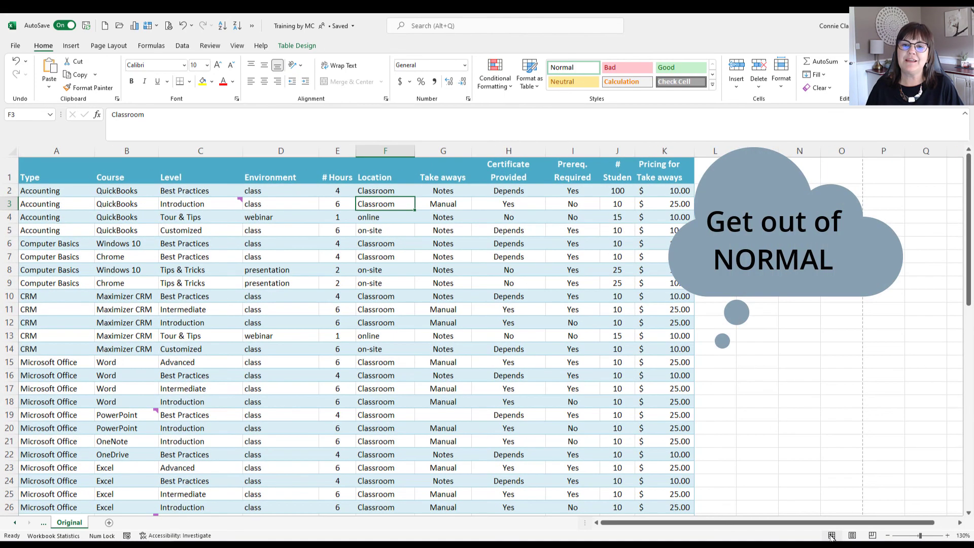
click(852, 535)
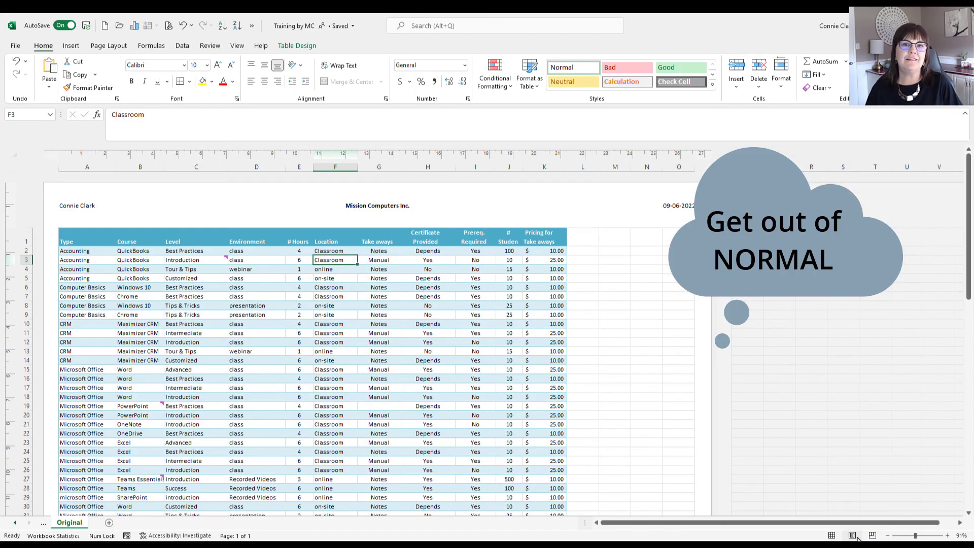
click(872, 535)
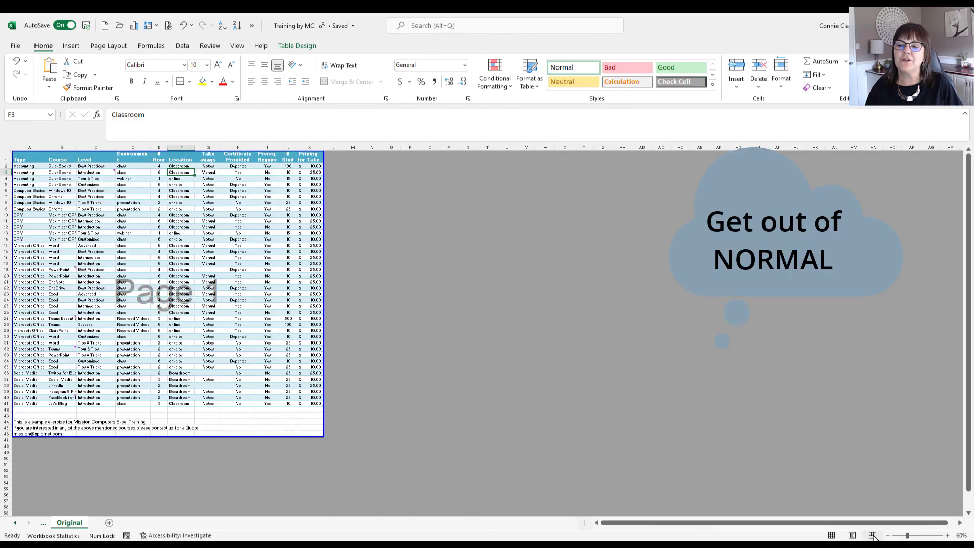